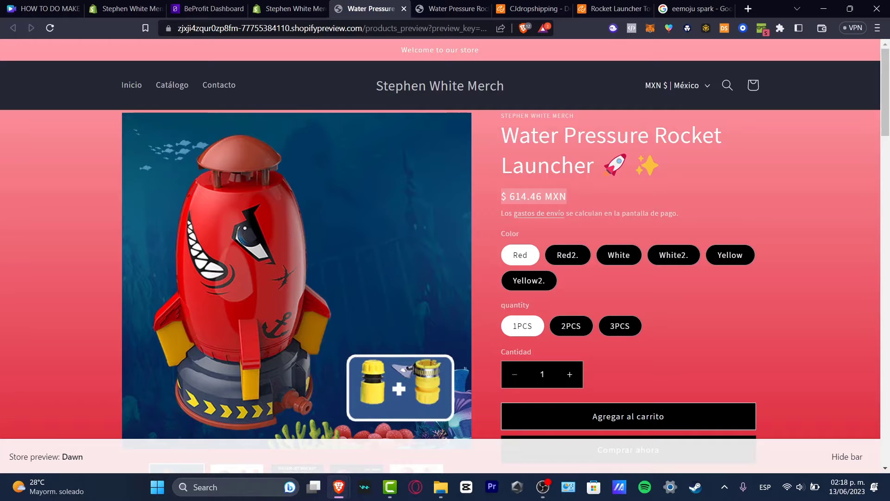
Examine the Water Pressure Rocket Launcher product page in the store preview, from the purchase options to the footer.
scroll(445, 255, down, 3)
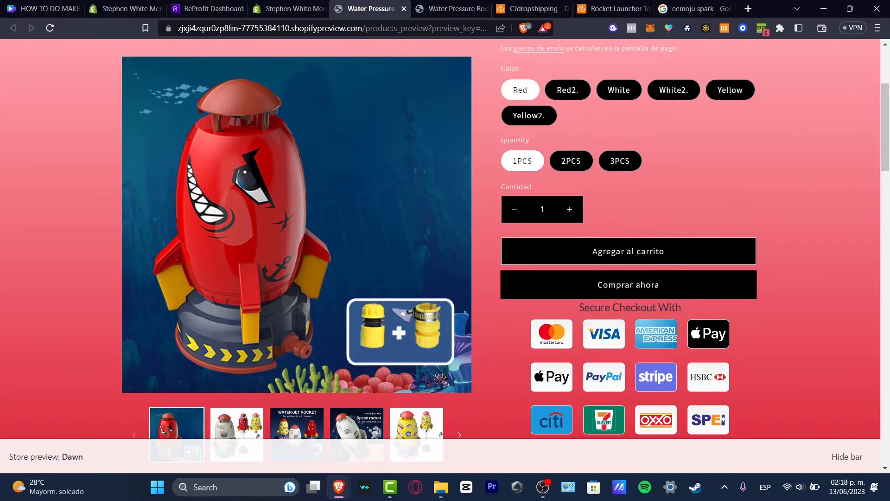
scroll(628, 255, down, 6)
scroll(628, 255, up, 6)
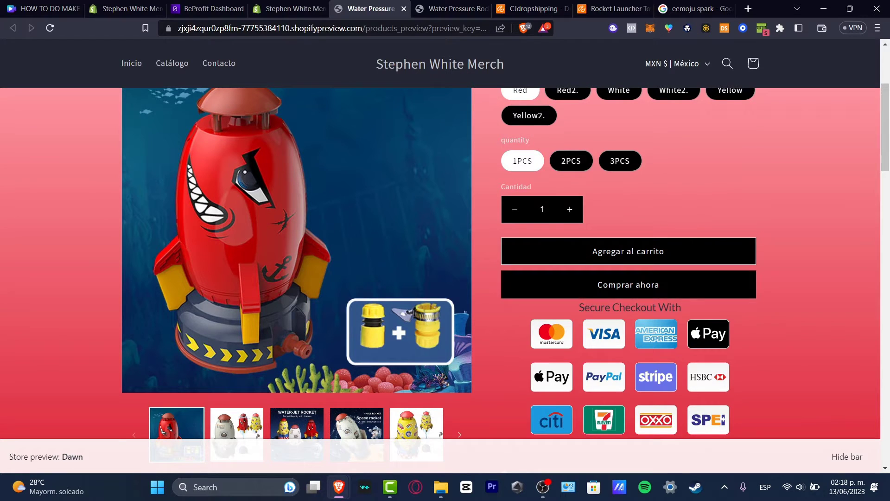
scroll(628, 255, down, 10)
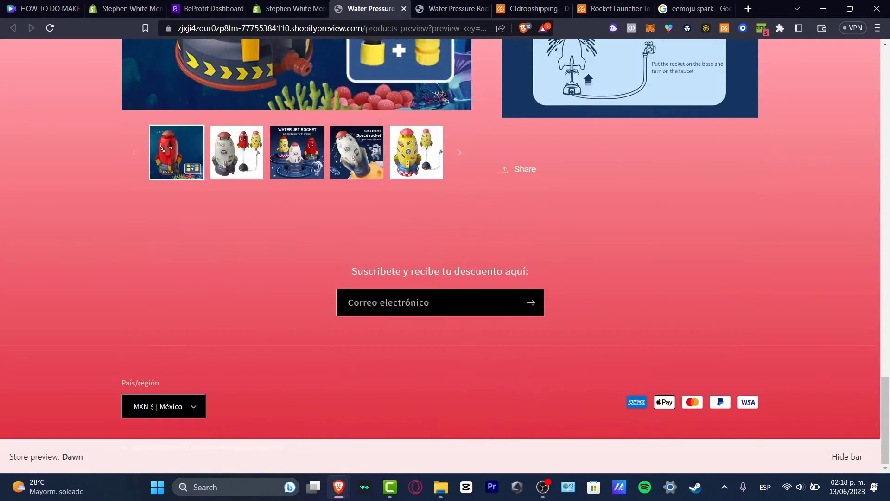
scroll(440, 255, up, 10)
scroll(629, 260, up, 4)
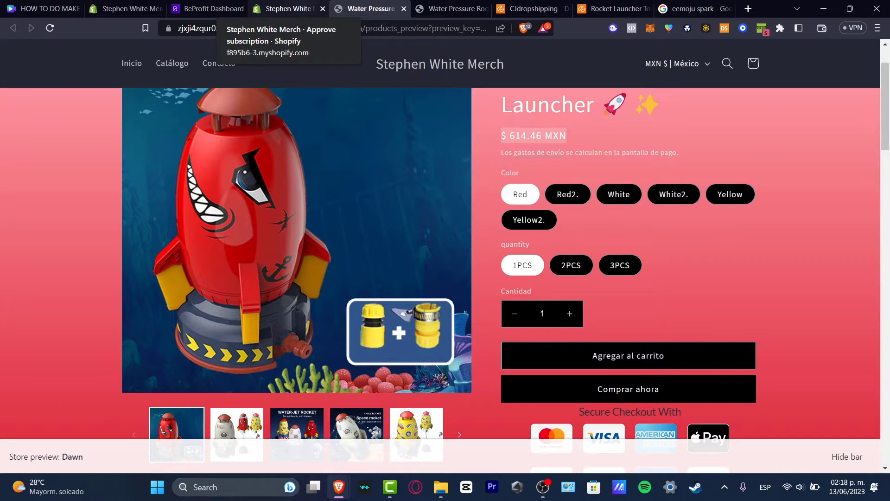
Go from the Stephen White Merch admin to the Shopify App Store and search for preorder apps.
click(288, 8)
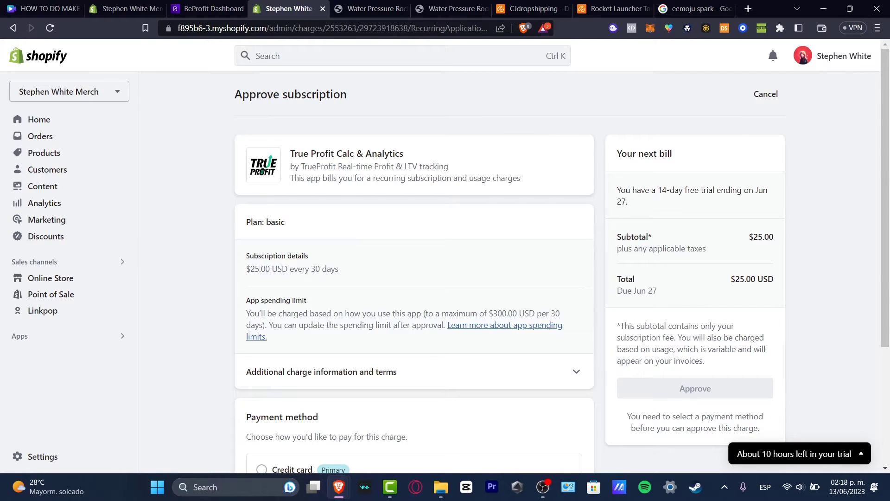
click(20, 336)
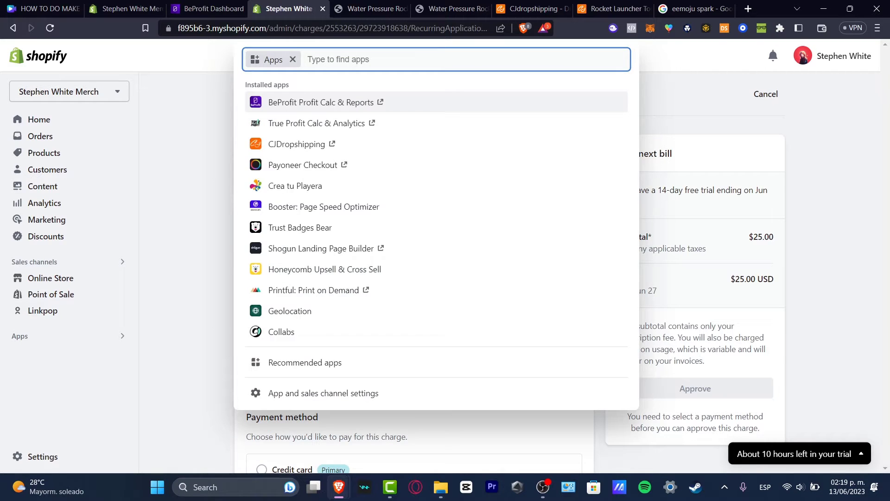
click(324, 393)
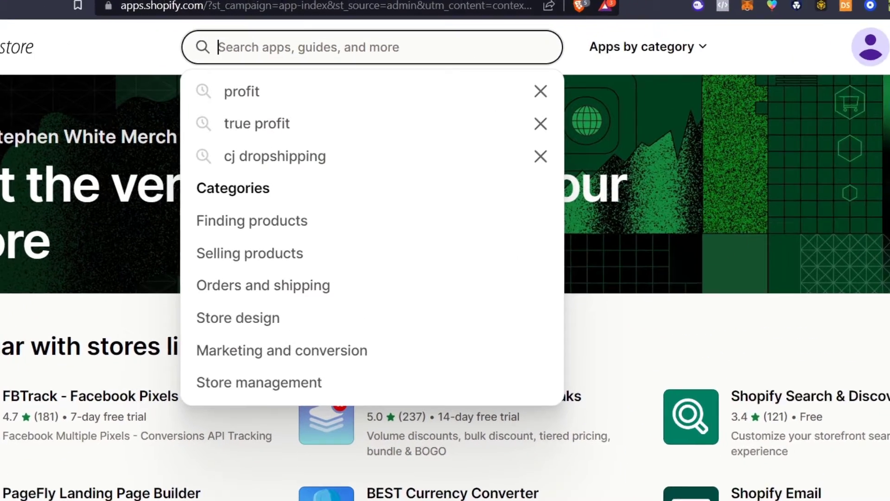
text(pre order)
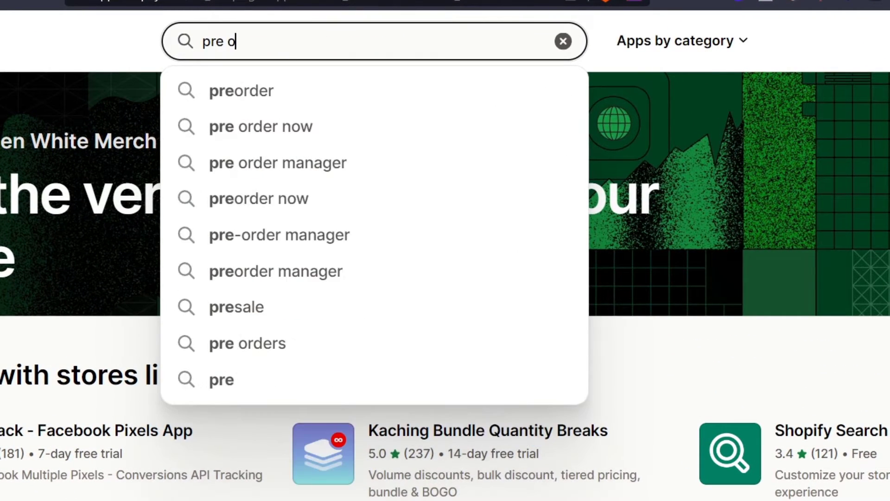
key(Return)
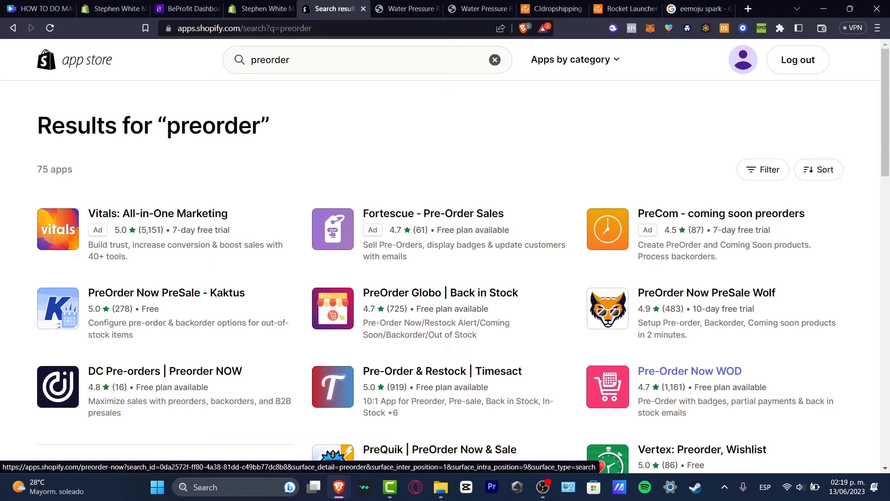
Open the Pre-Order Now WOD listing, check its pricing terms and install the app in the store.
click(690, 371)
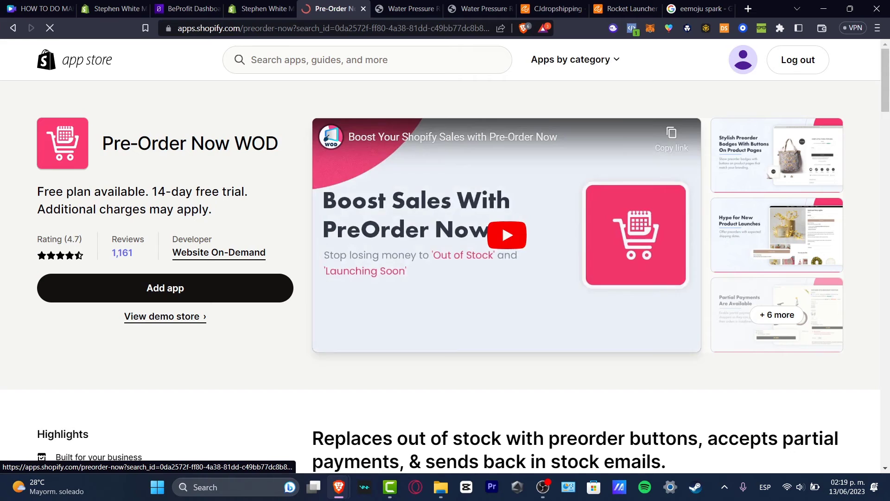
drag(55, 191, 121, 209)
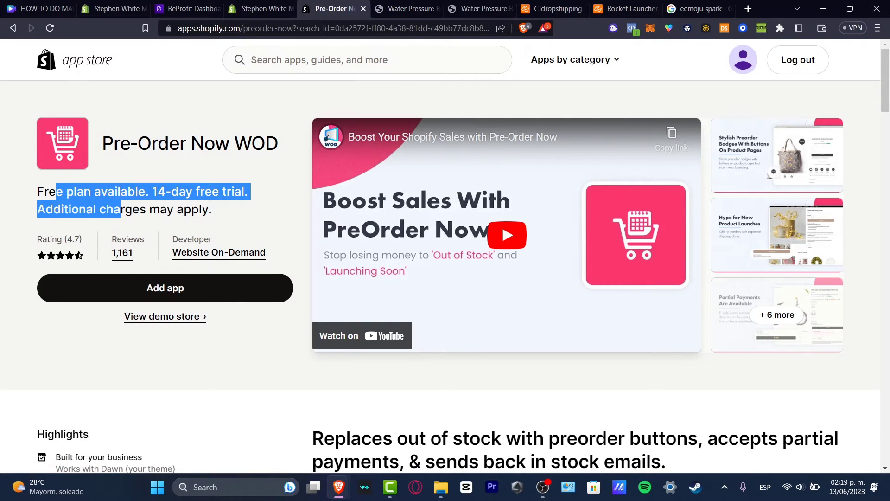
click(166, 288)
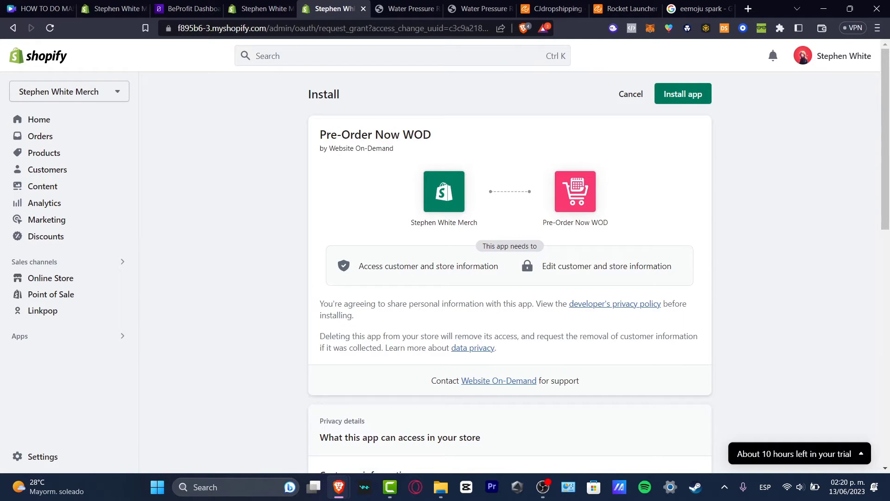
click(683, 95)
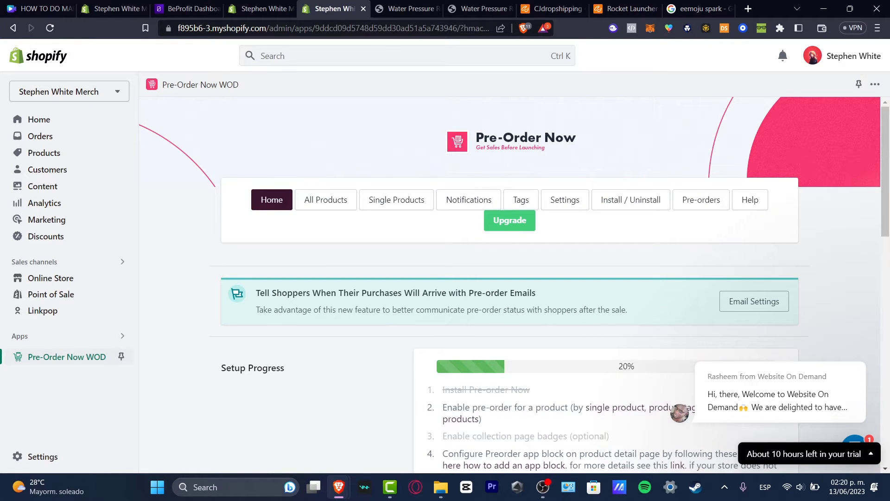
Review the Setup Progress instructions and the number of pre-order products used.
scroll(510, 278, down, 4)
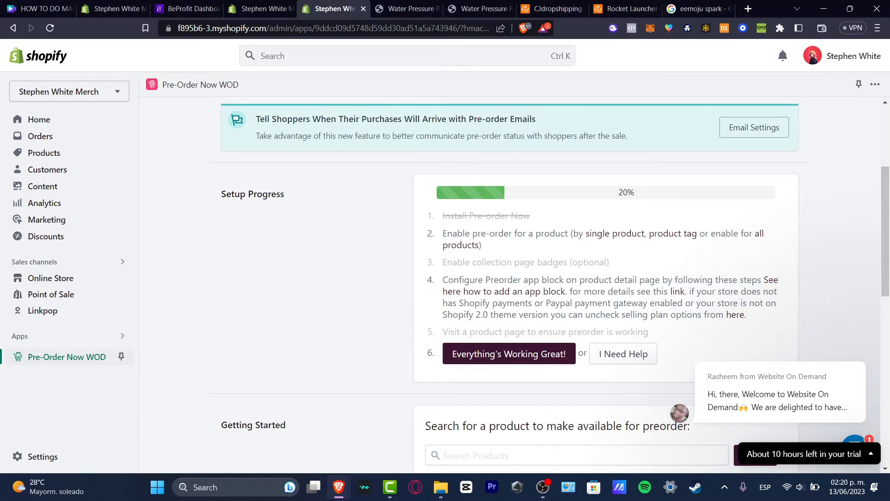
drag(452, 233, 483, 245)
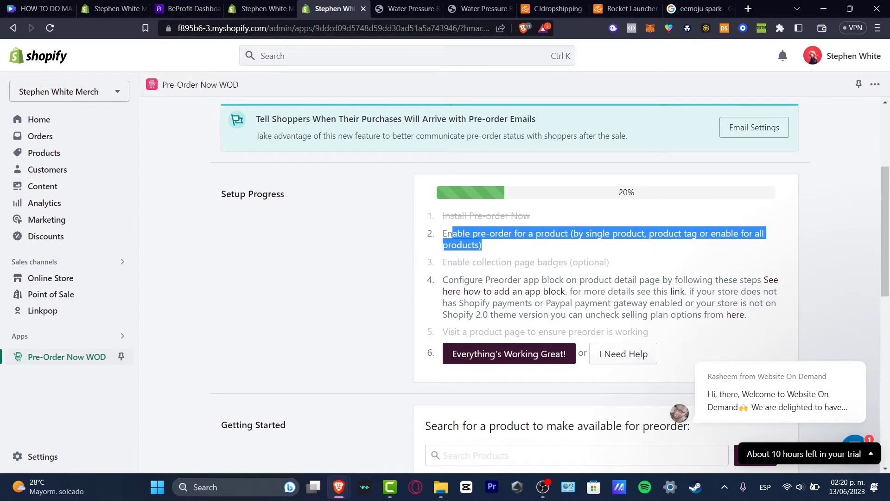
scroll(510, 278, down, 4)
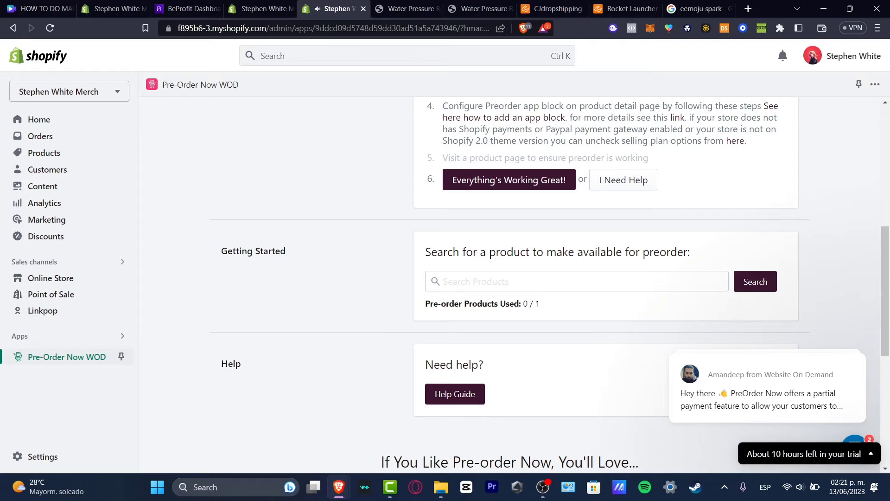
click(577, 281)
click(352, 288)
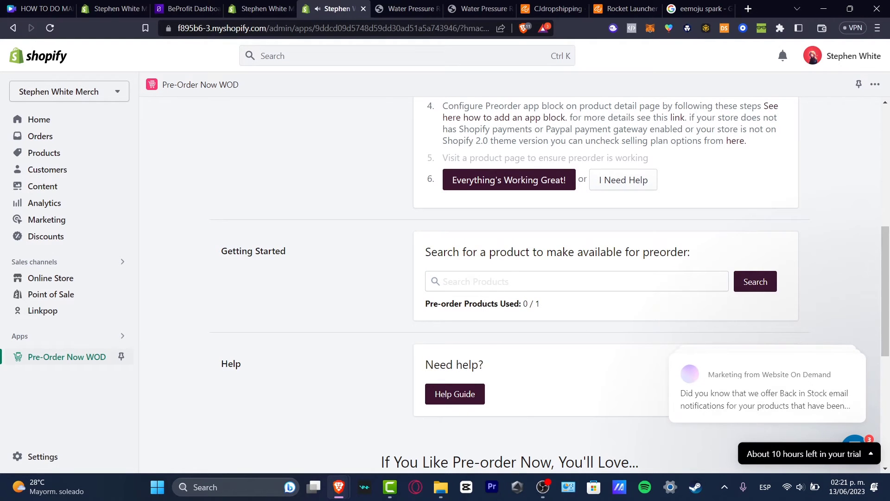
drag(450, 303, 523, 303)
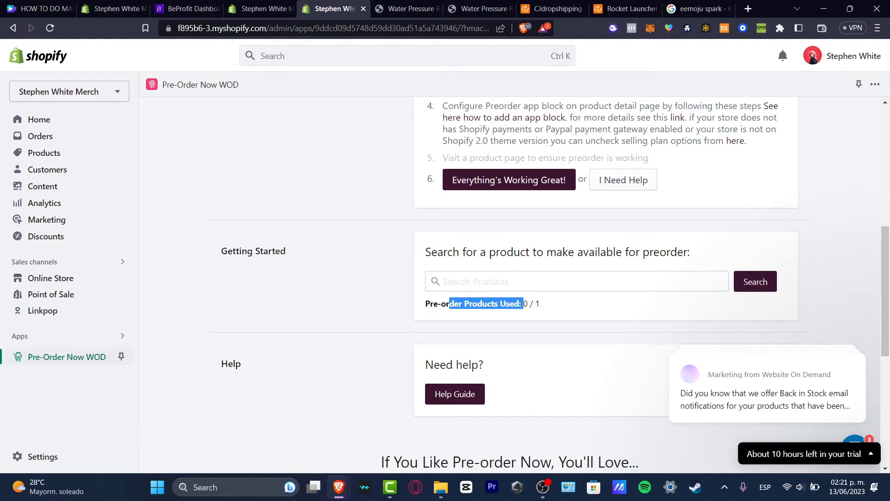
Search for "water pressure" among the products and open the pre-order settings of Water Pressure Rocket Launcher.
click(496, 282)
click(755, 281)
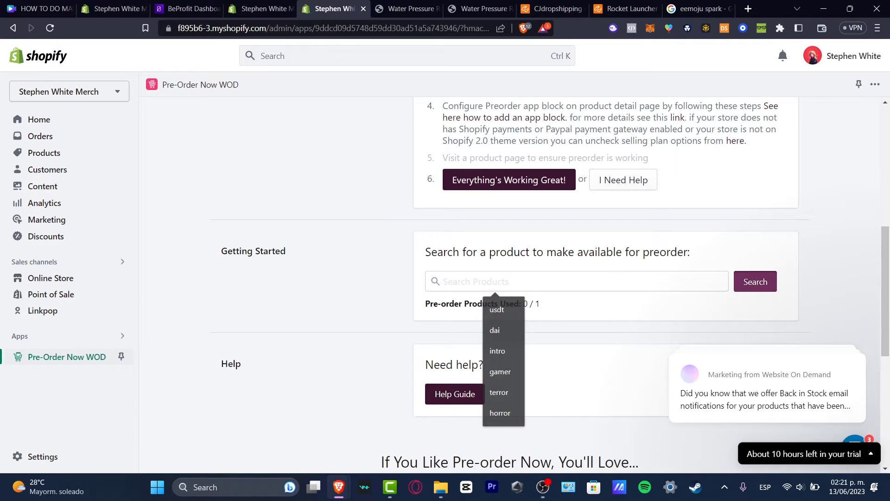
scroll(755, 282, down, 3)
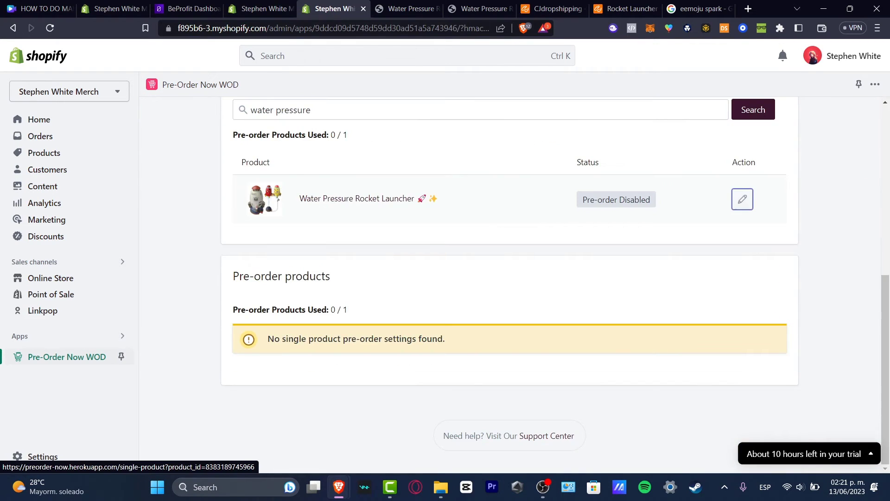
click(742, 199)
Enable pre-order with default settings for the Red / 1PCS variant and save the setting.
scroll(510, 278, down, 6)
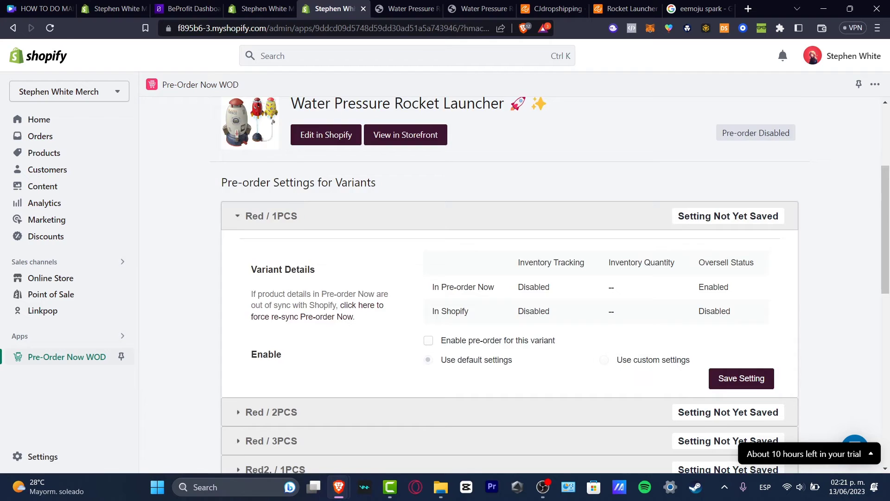
scroll(511, 278, up, 4)
click(429, 341)
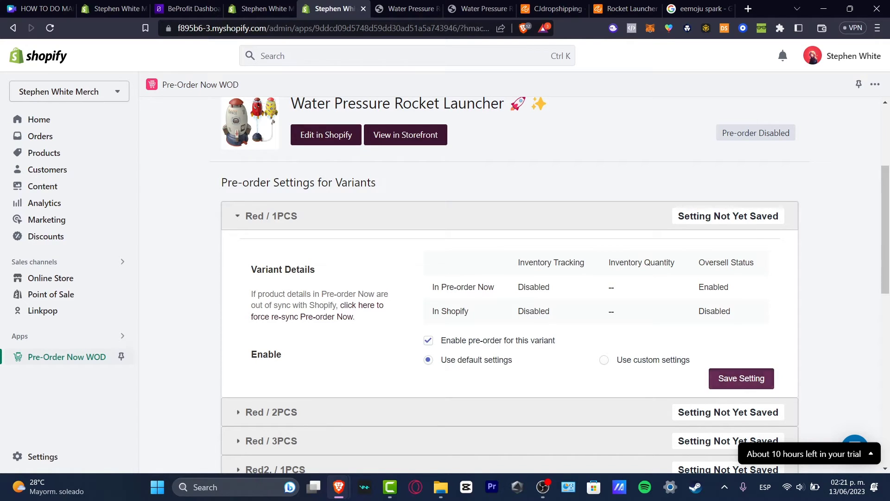
click(742, 378)
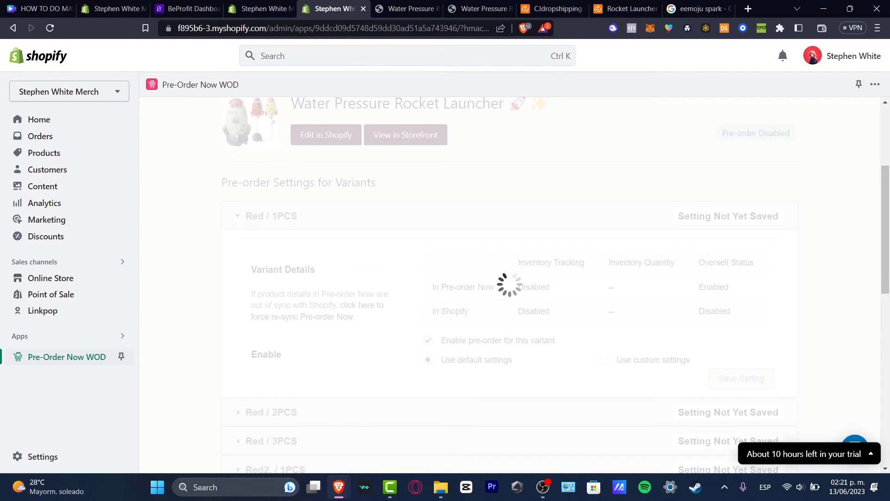
Switch to the store admin and open the Water Pressure Rocket Launcher product from the product list.
click(116, 9)
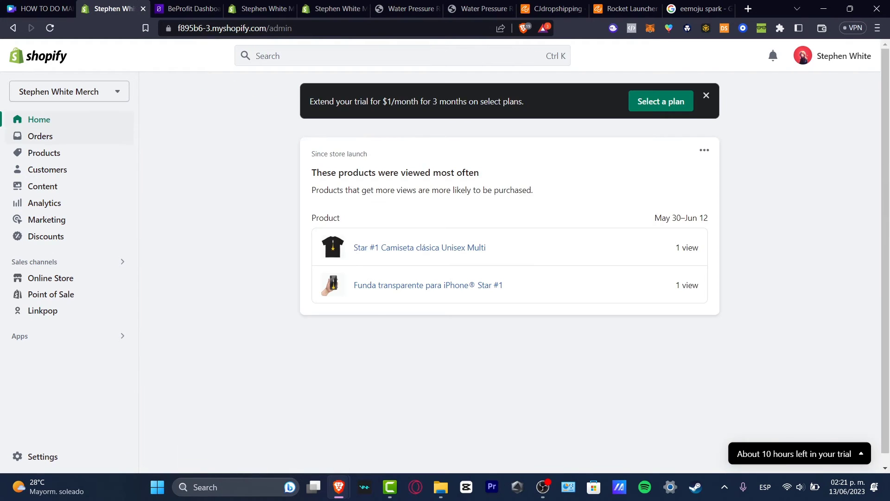
click(44, 153)
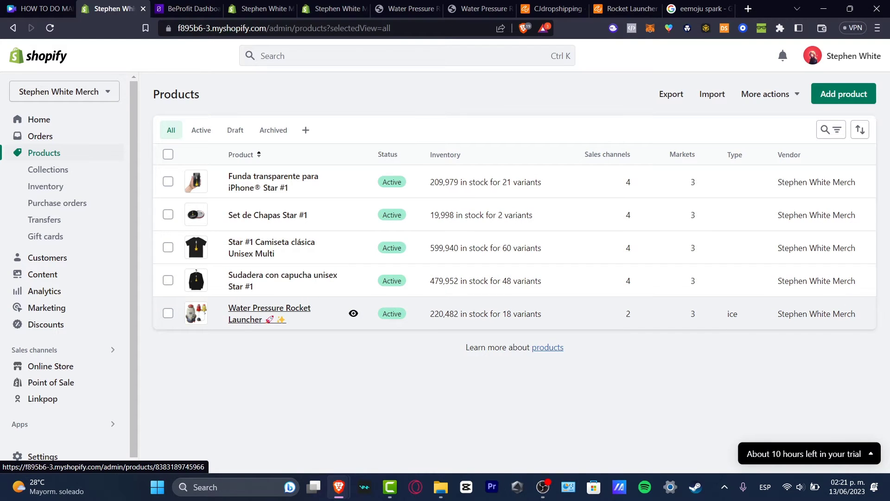
click(269, 308)
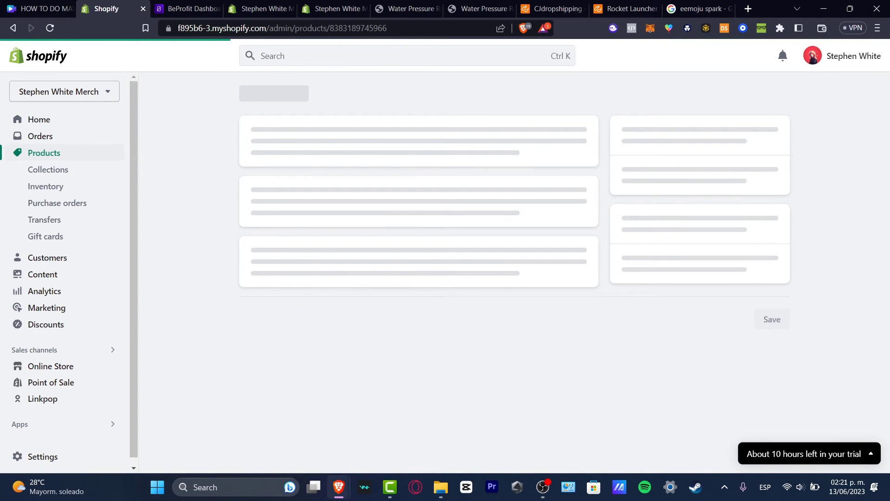
Set the quantity of all product variants at the cjdropshipping location to 0 and save.
scroll(414, 272, down, 10)
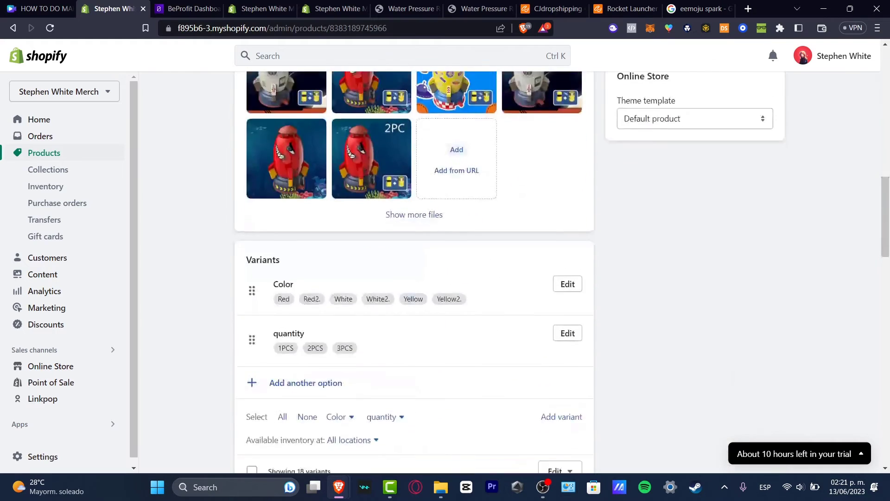
scroll(414, 273, down, 4)
scroll(414, 272, down, 4)
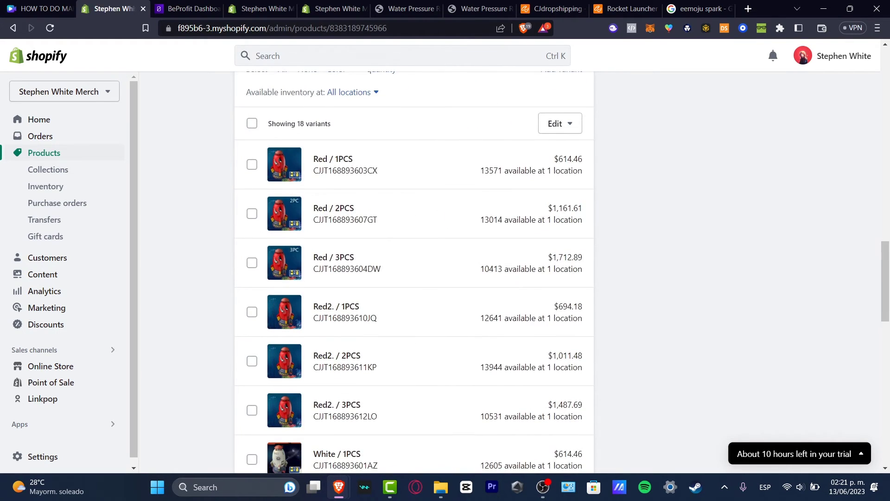
scroll(415, 272, up, 4)
scroll(414, 272, down, 20)
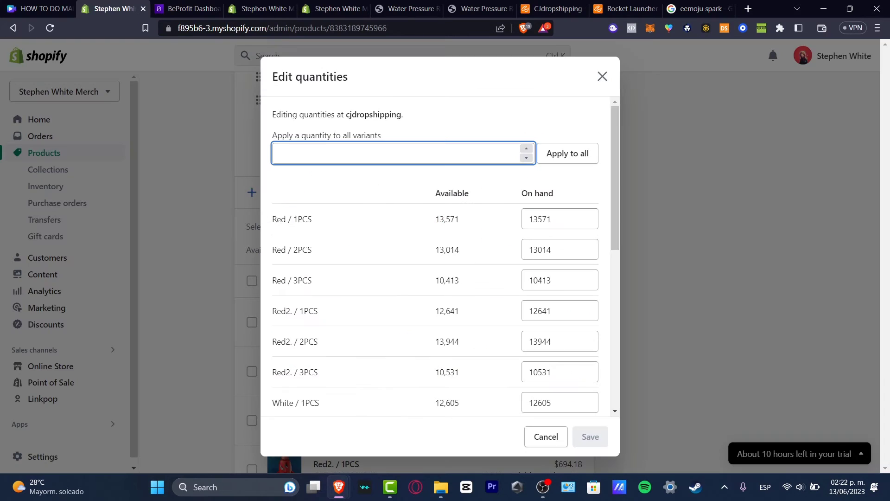
text(0)
click(568, 153)
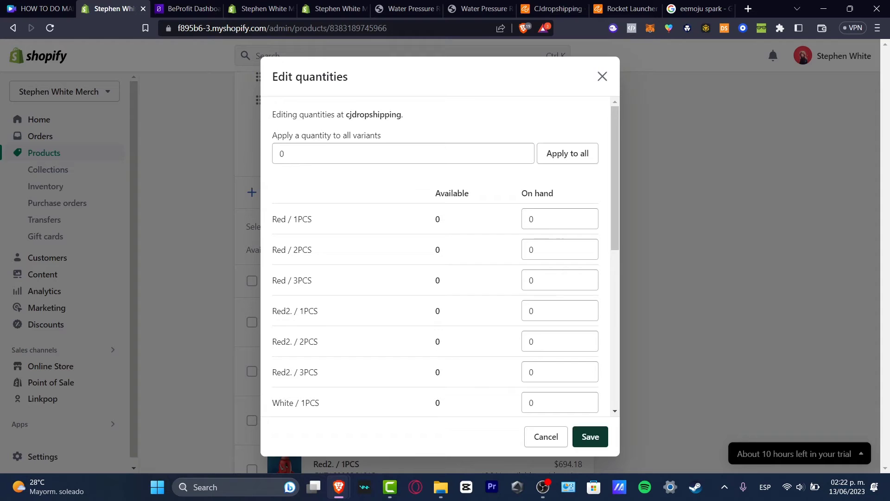
click(590, 437)
Check the stock listed for the variants and return to the product list.
scroll(414, 278, down, 4)
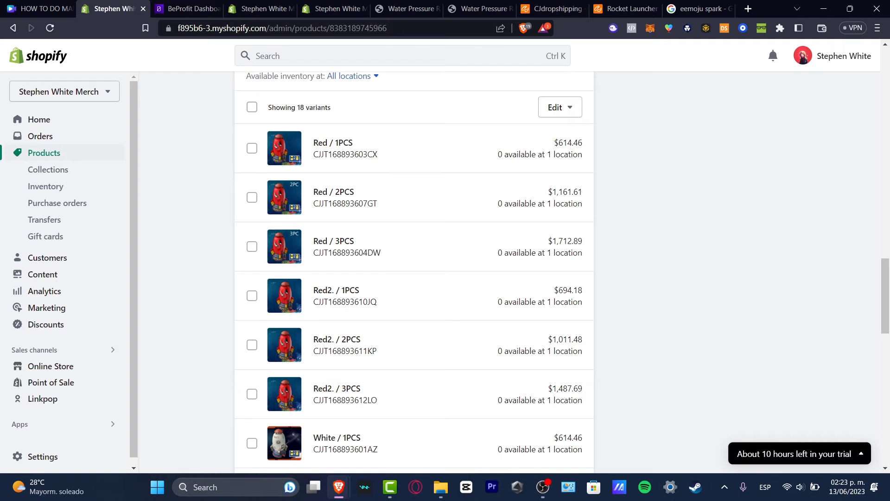
scroll(414, 278, down, 15)
scroll(415, 278, up, 20)
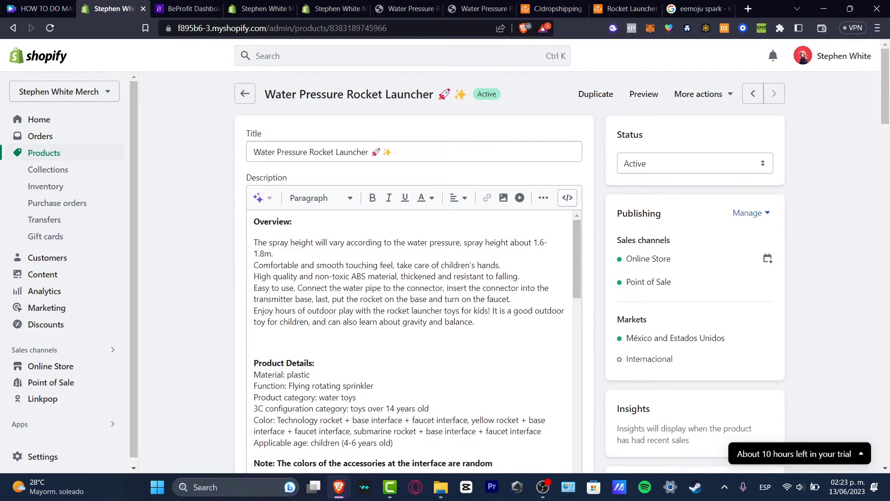
click(245, 93)
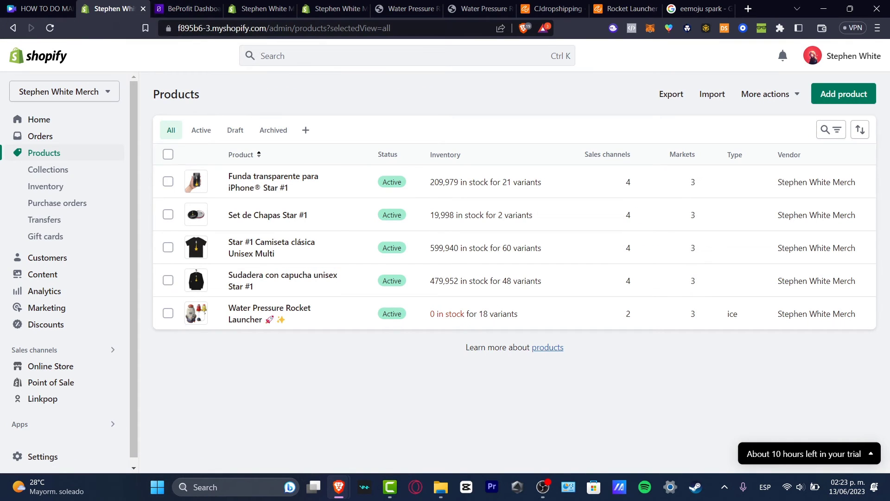
Open the Pre-Order Now WOD app from the store's installed apps.
click(20, 424)
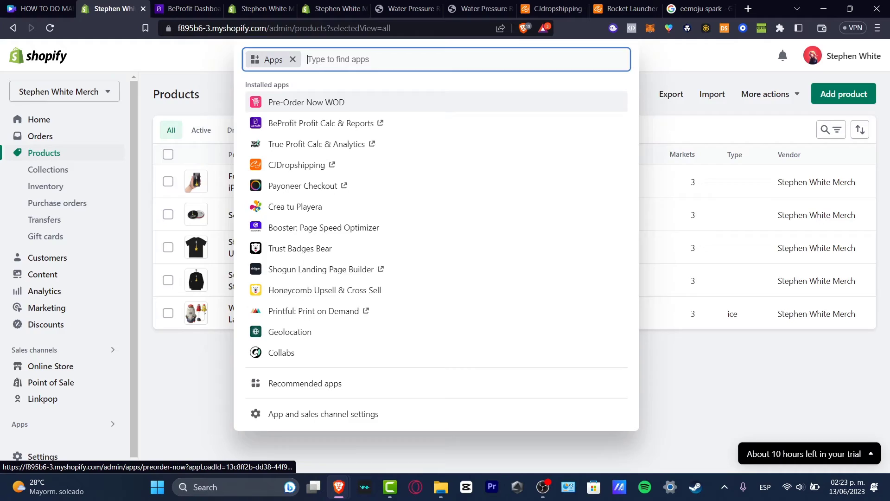
click(307, 102)
drag(585, 341, 651, 340)
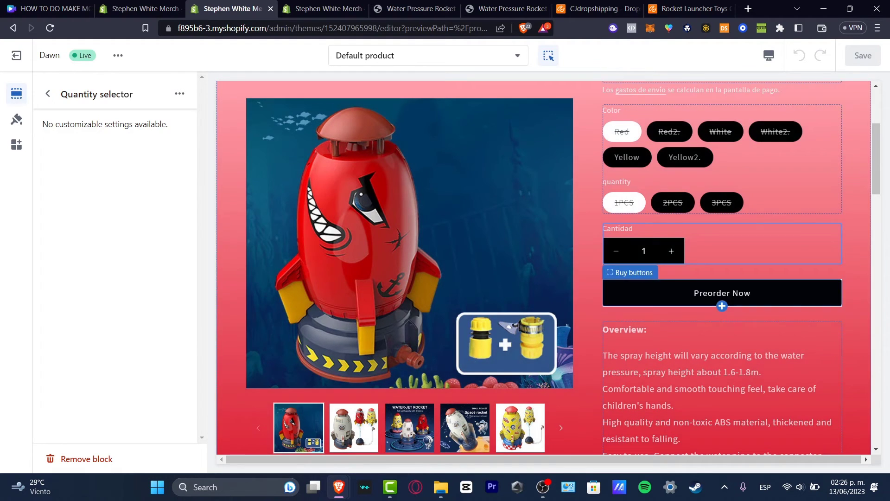
Examine the settings of the Buy buttons and Description blocks in the Default product template, and exit the theme editor.
click(722, 293)
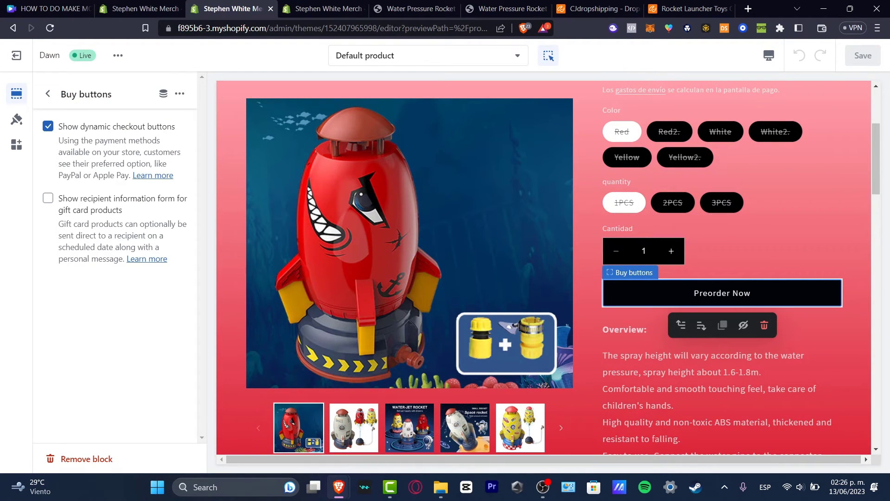
drag(79, 126, 167, 163)
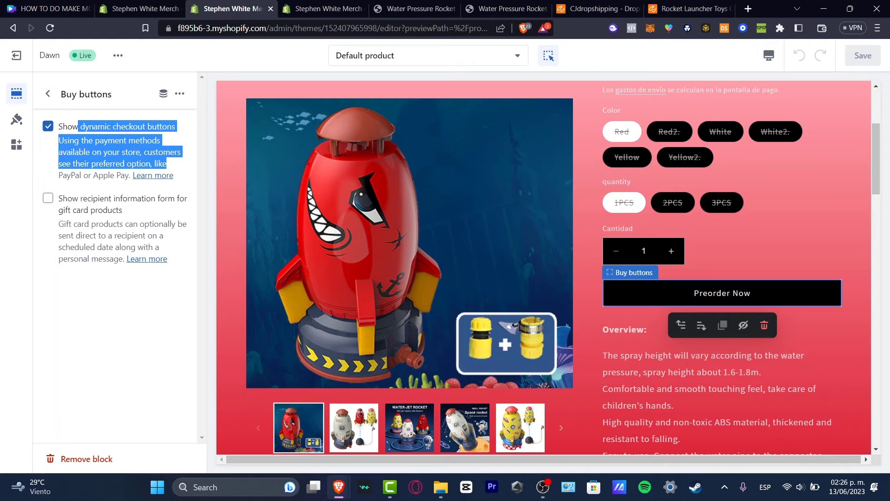
click(722, 248)
click(709, 372)
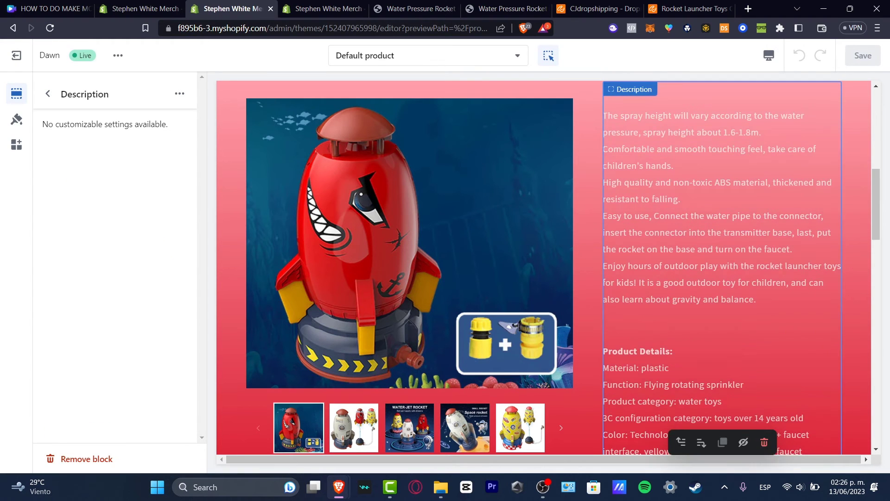
click(48, 94)
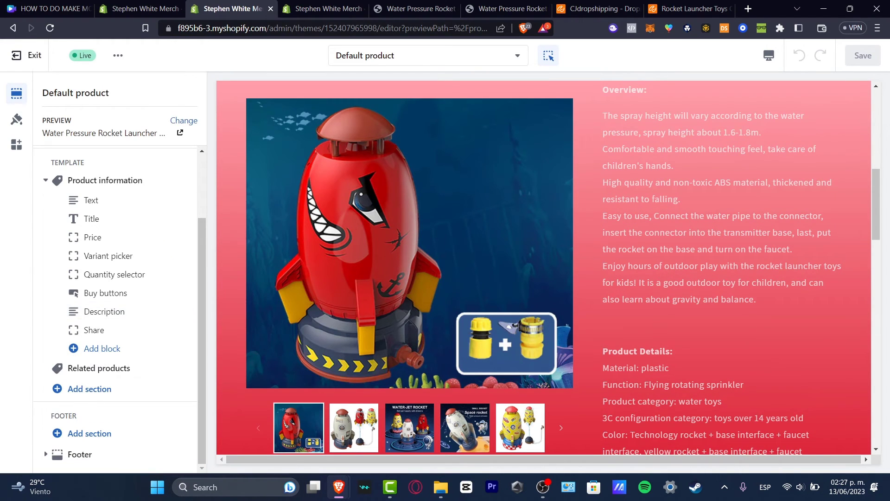
click(26, 55)
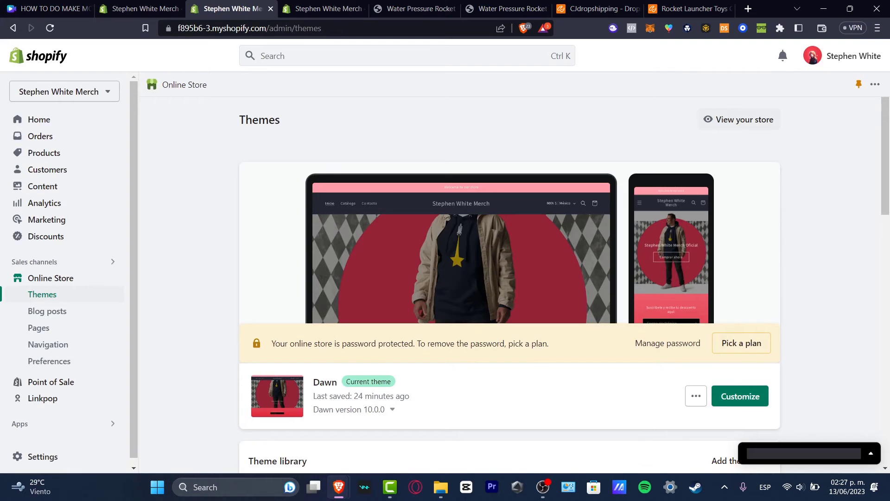
View the live store and try to pre-order the Red / 1PCS Water Pressure Rocket Launcher from its product page.
click(740, 119)
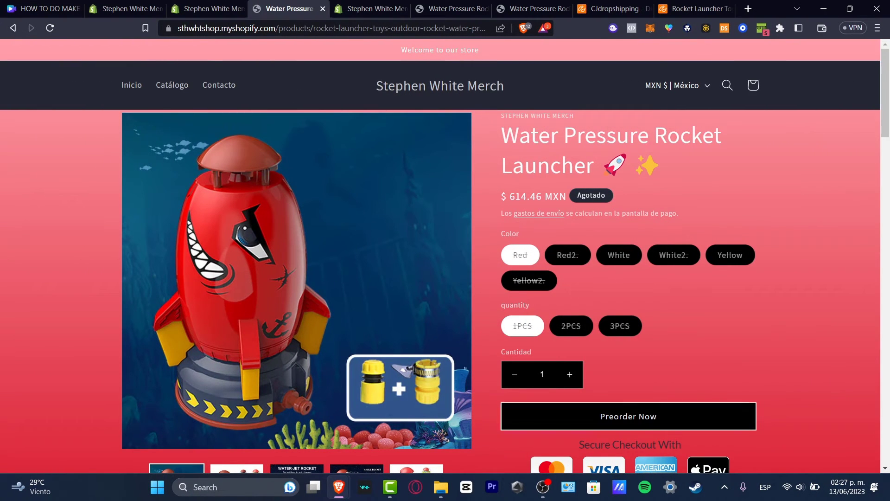
click(629, 416)
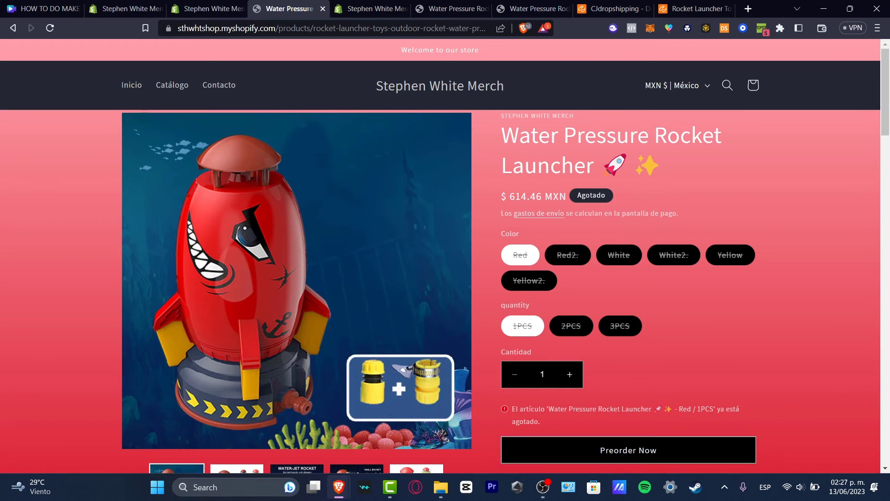
scroll(446, 260, down, 3)
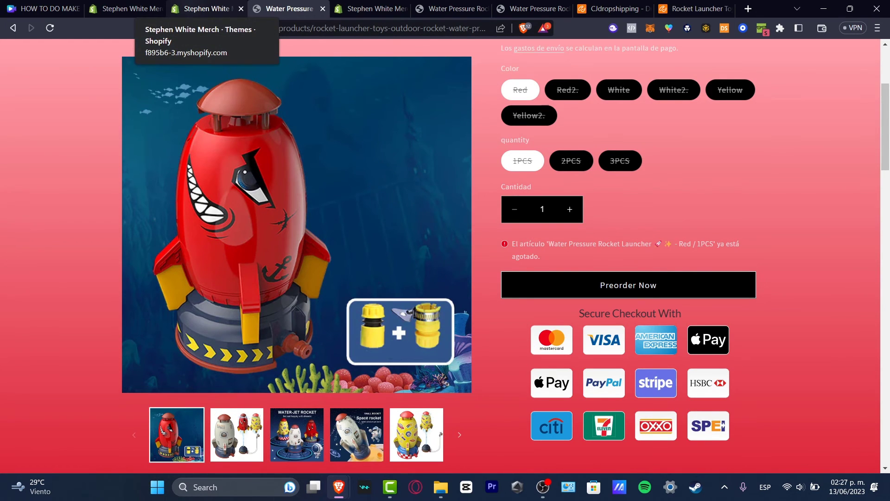
Return to the store admin and reload the Themes page and the Pre-Order Now WOD product settings page.
click(204, 9)
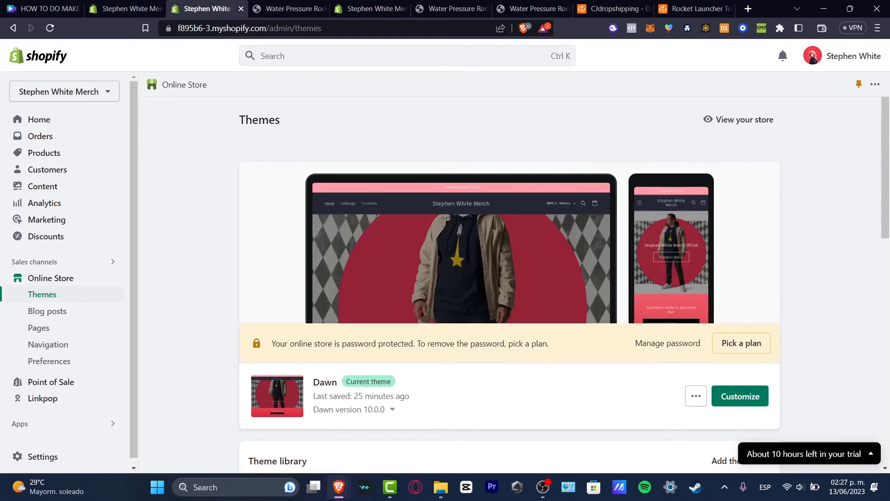
scroll(65, 344, down, 1)
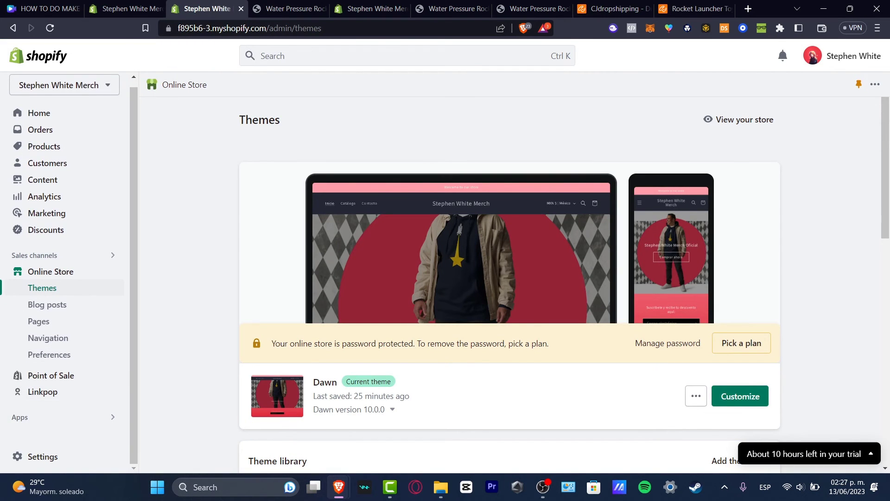
click(50, 29)
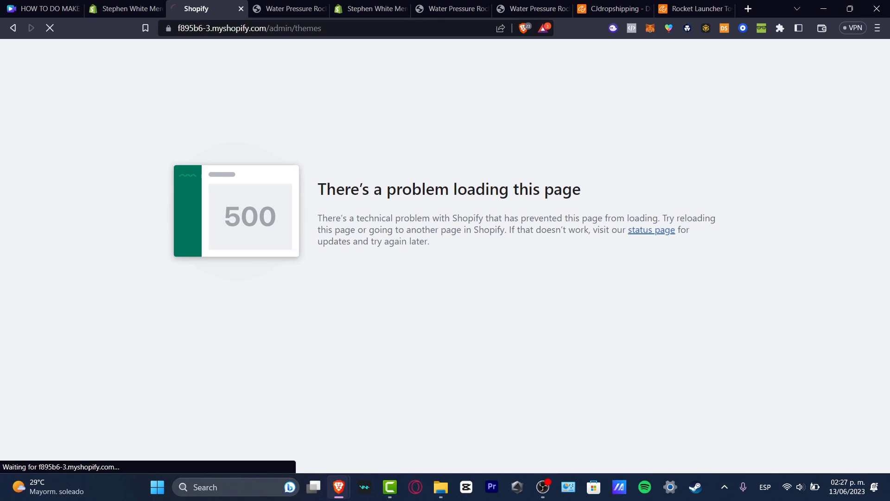
click(123, 9)
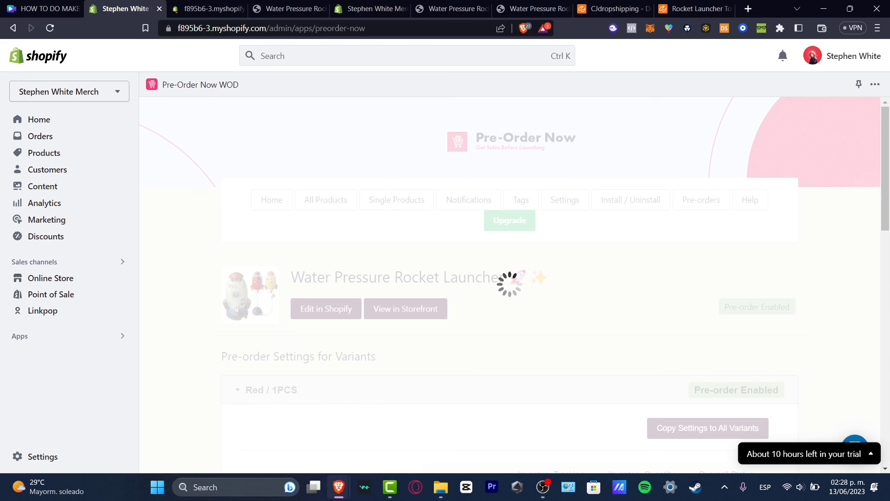
key(F5)
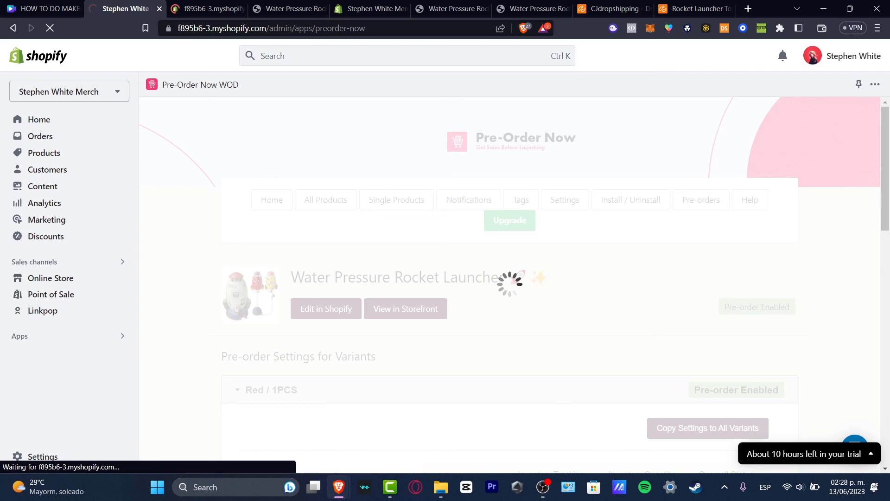